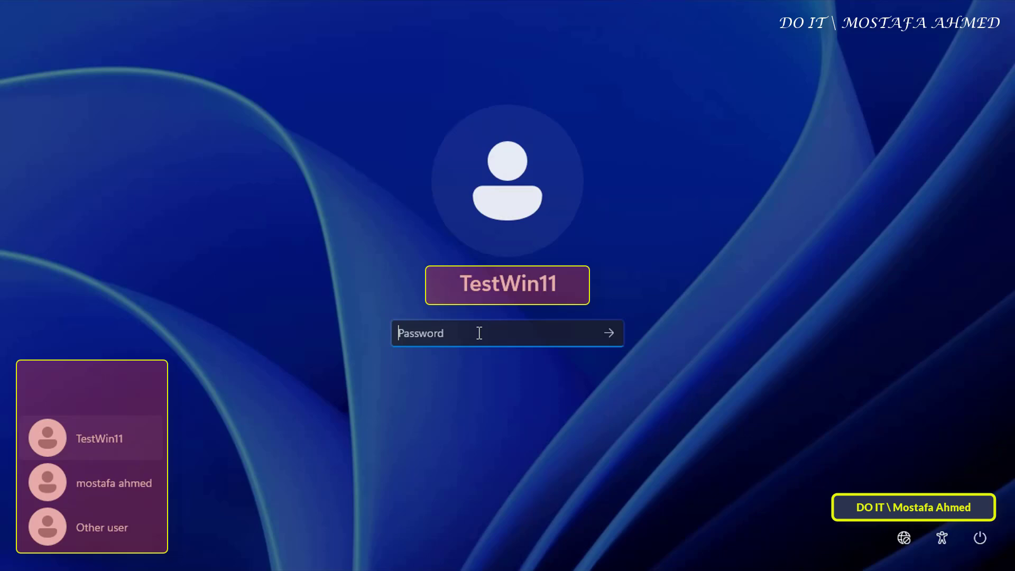
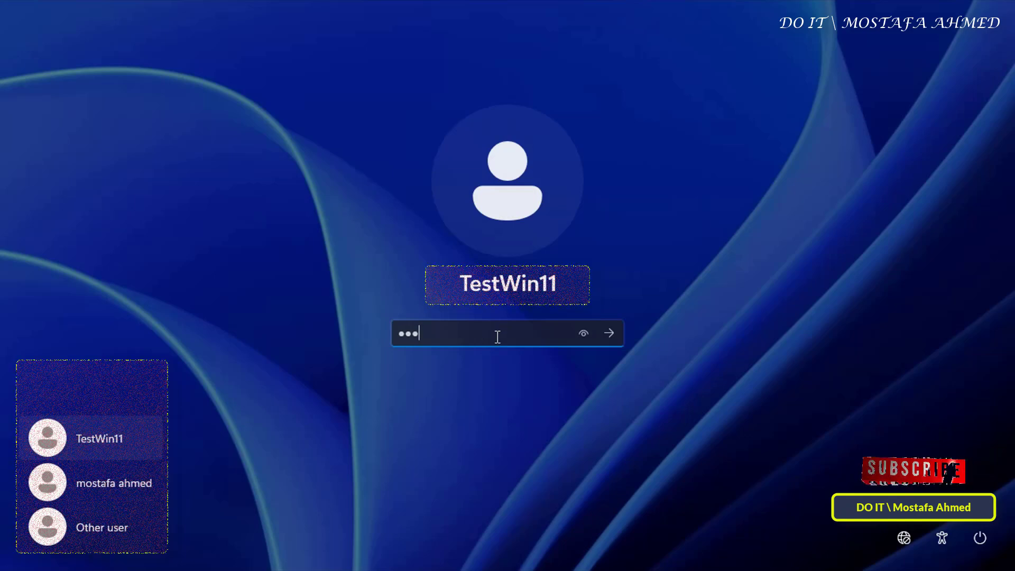
key(Return)
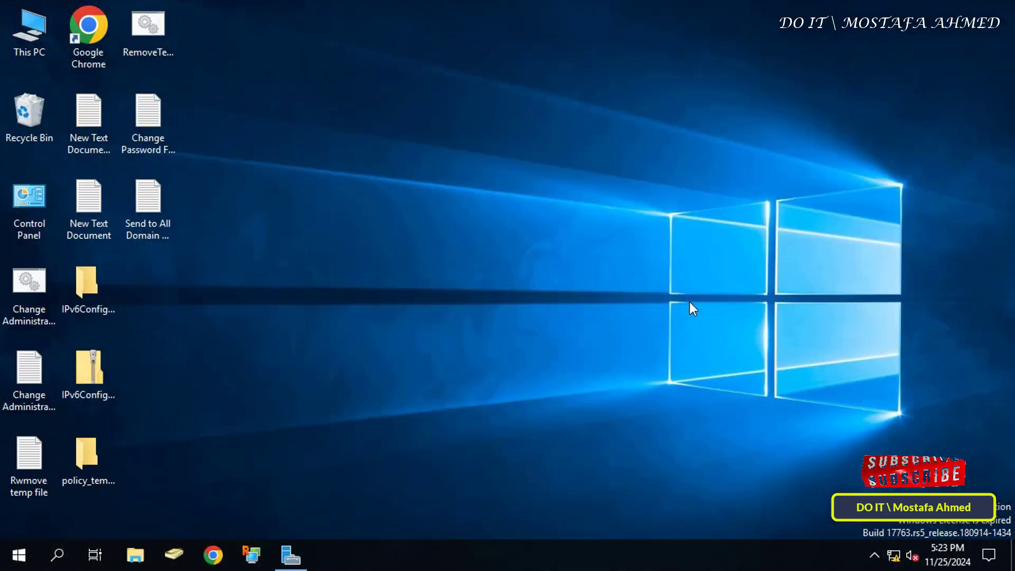
- Bring up Server Manager and show its Tools menu of administrative tools
click(296, 548)
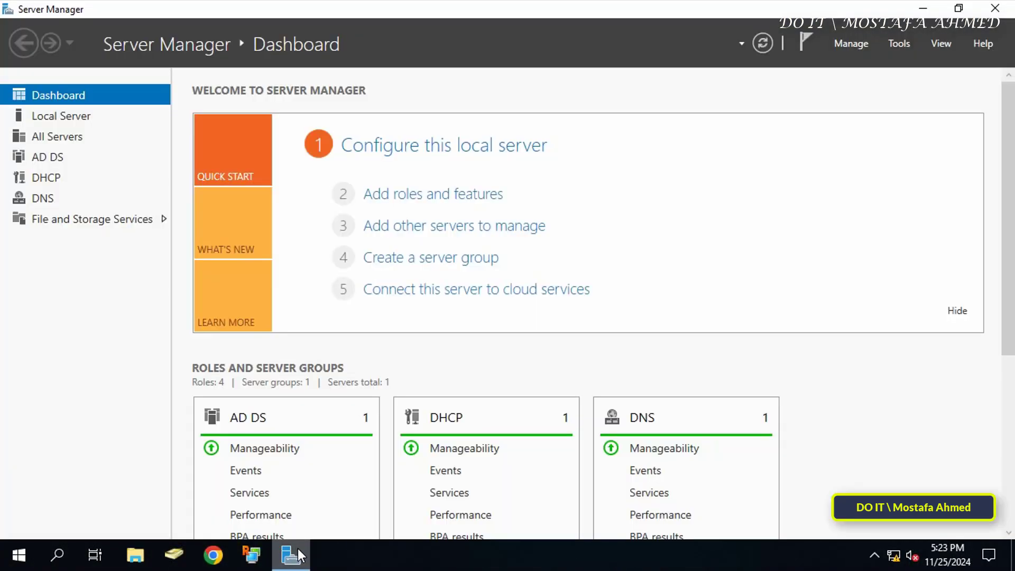
click(899, 45)
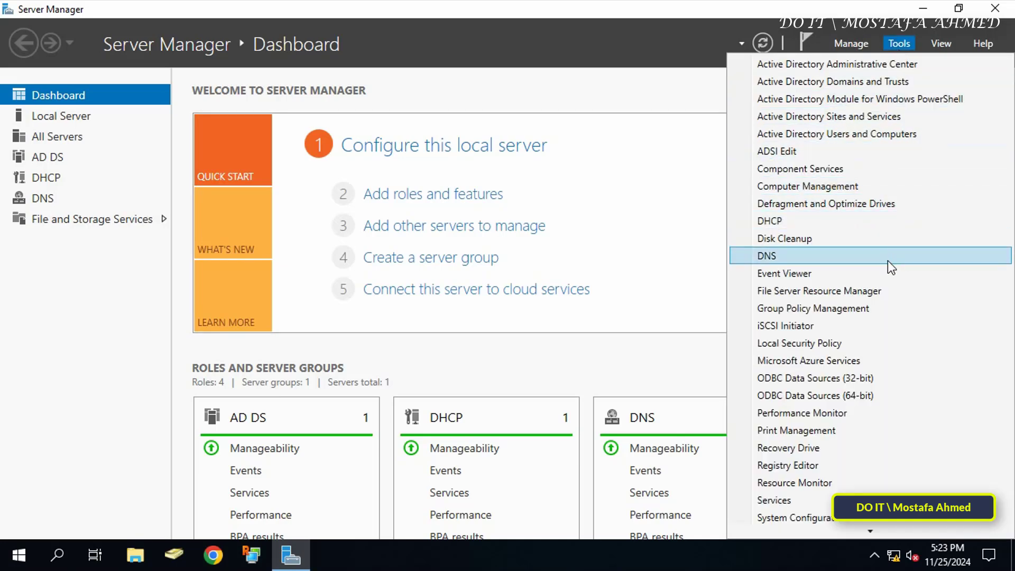
- Launch Group Policy Management and expand the ok.local domain down to the test OU
click(875, 309)
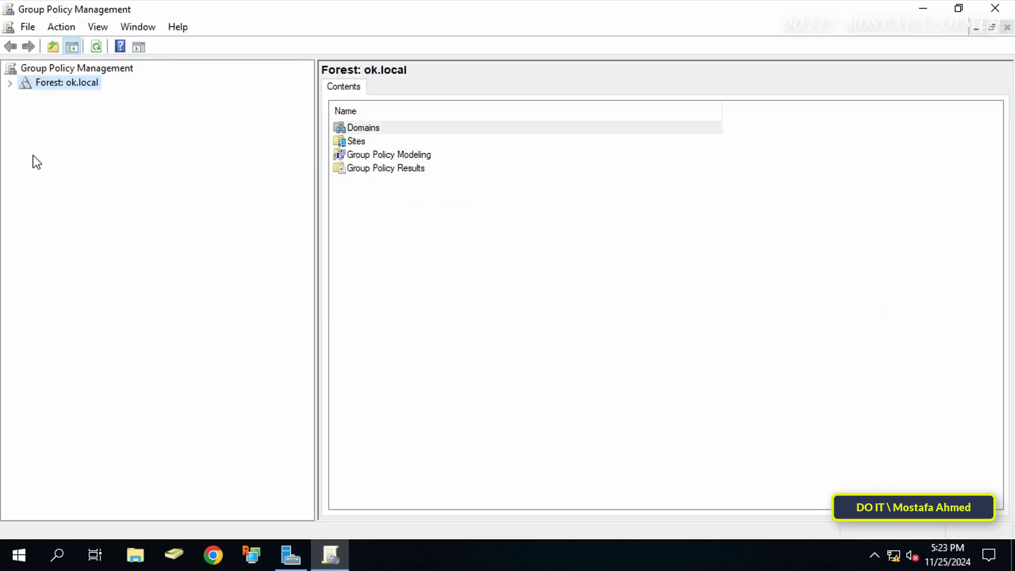
click(10, 84)
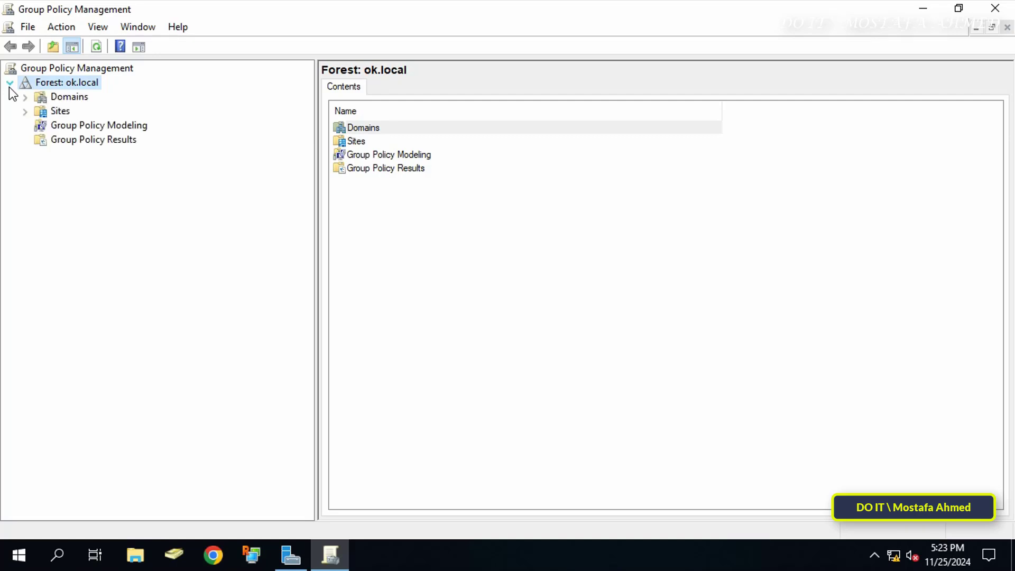
click(25, 98)
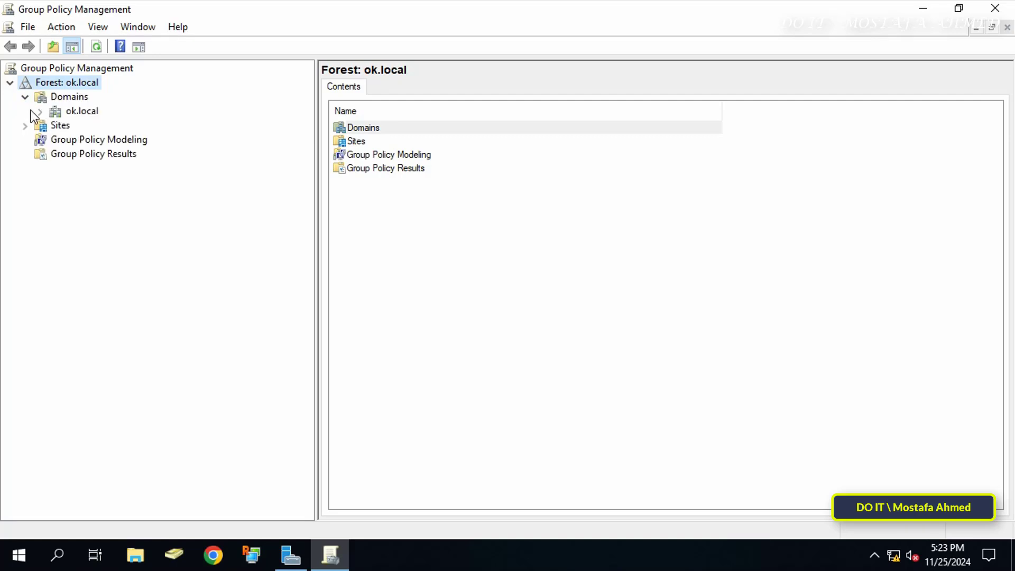
click(40, 111)
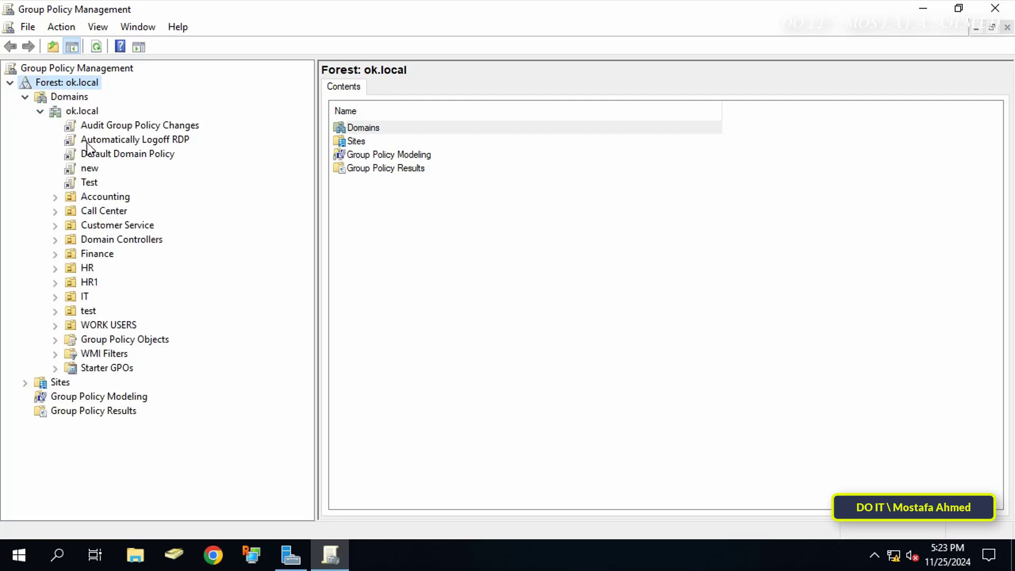
click(88, 311)
- Create a GPO named 'Hide User Account Name At Logon Screen' linked to the test OU
right_click(88, 312)
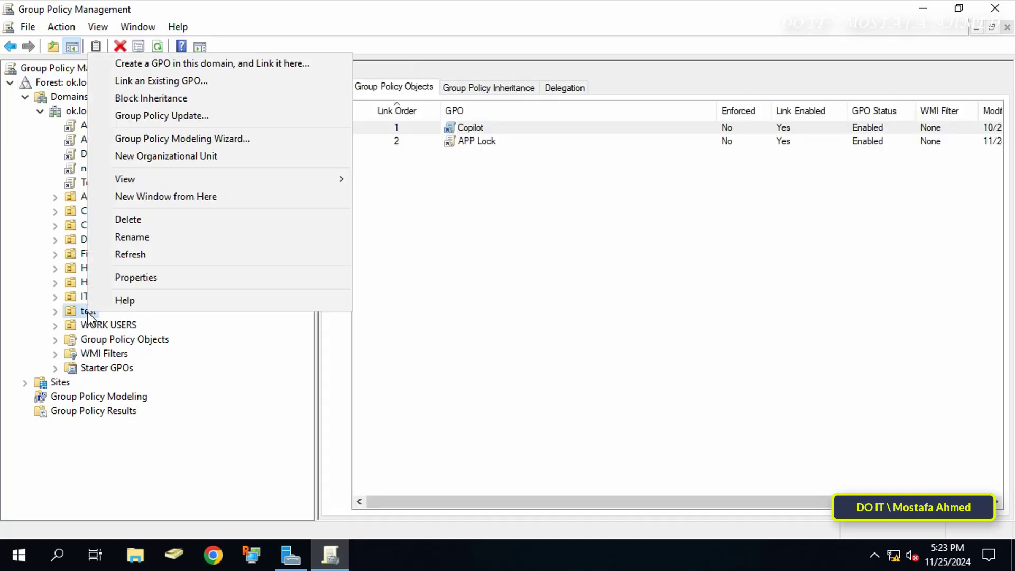
click(187, 64)
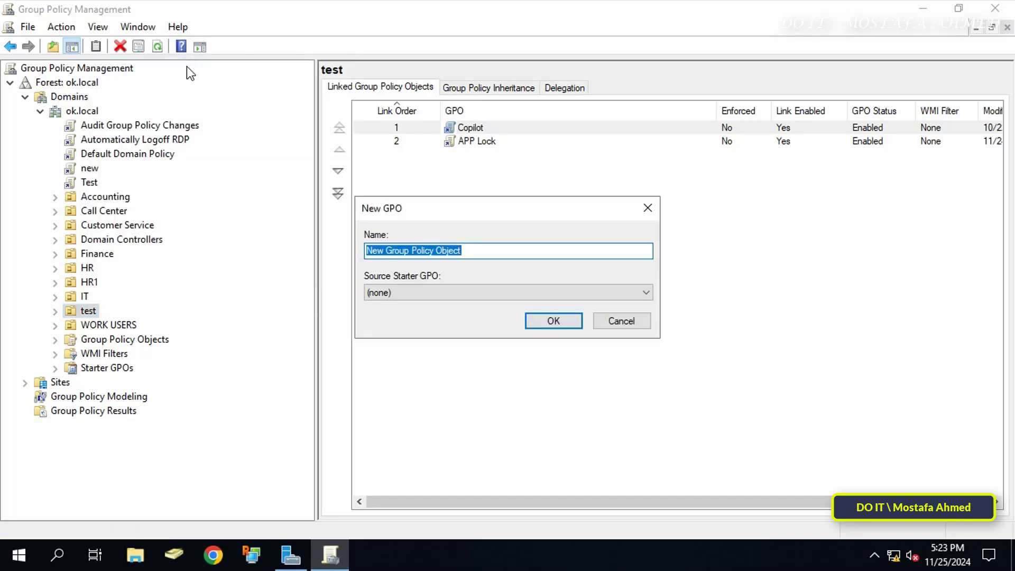
text(HidUser Account Name at)
key(BackSpace)
key(BackSpace)
text(At Logon Screen)
click(571, 323)
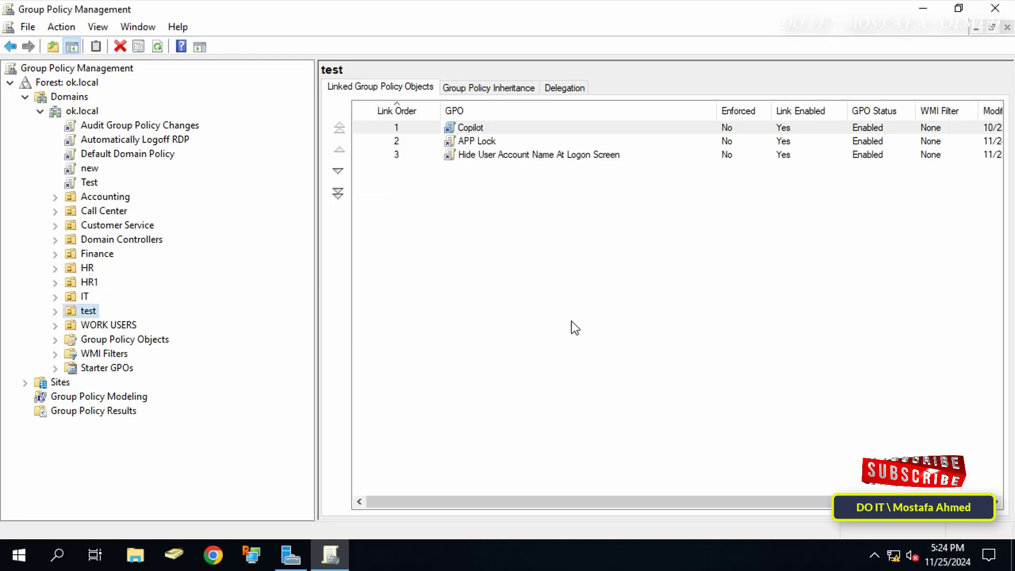
- Open the new GPO link in the Group Policy Management Editor
click(579, 154)
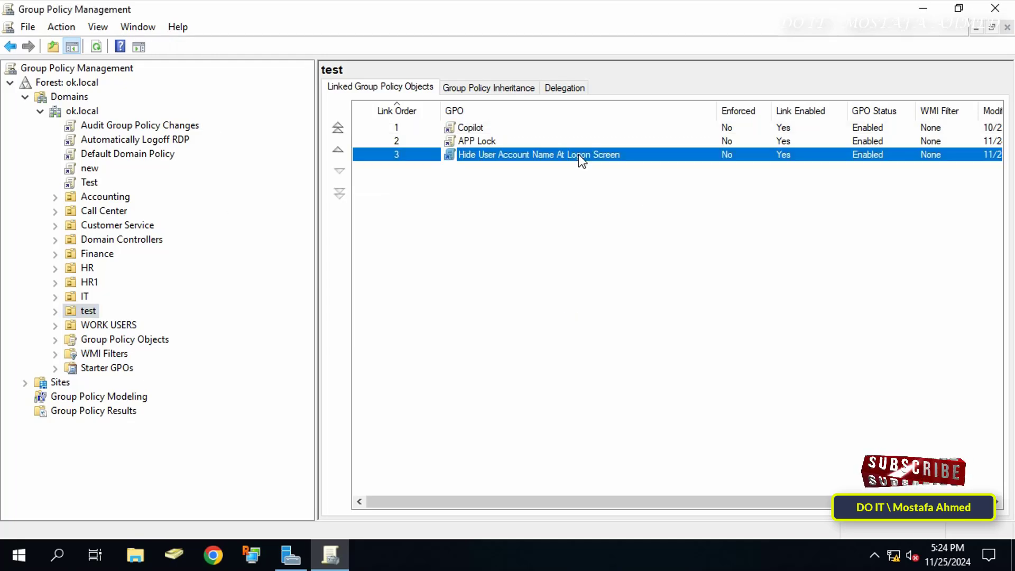
right_click(579, 155)
click(601, 167)
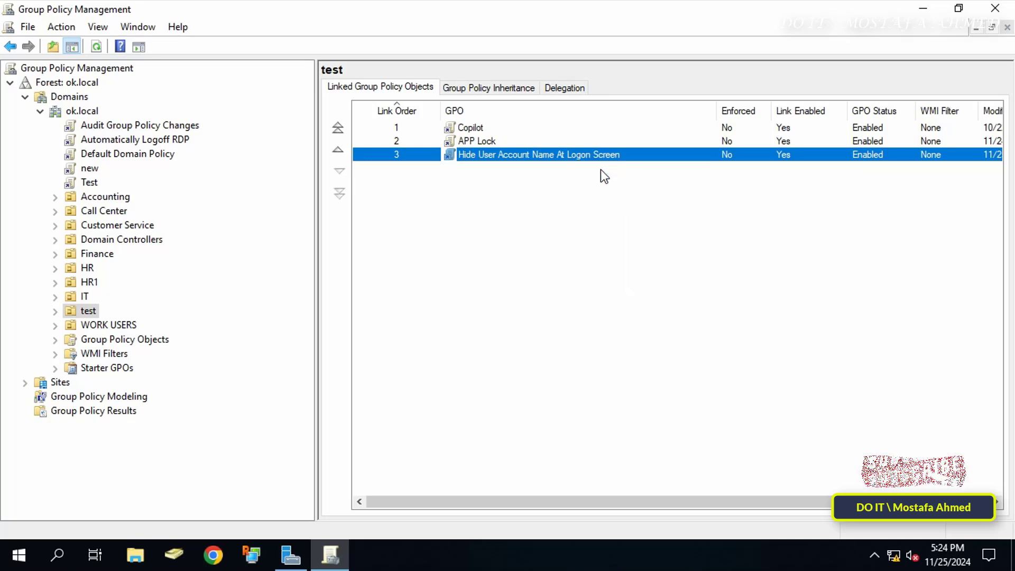
- Maximize the editor and browse Computer Configuration Policies to Local Policies > Security Options
click(640, 74)
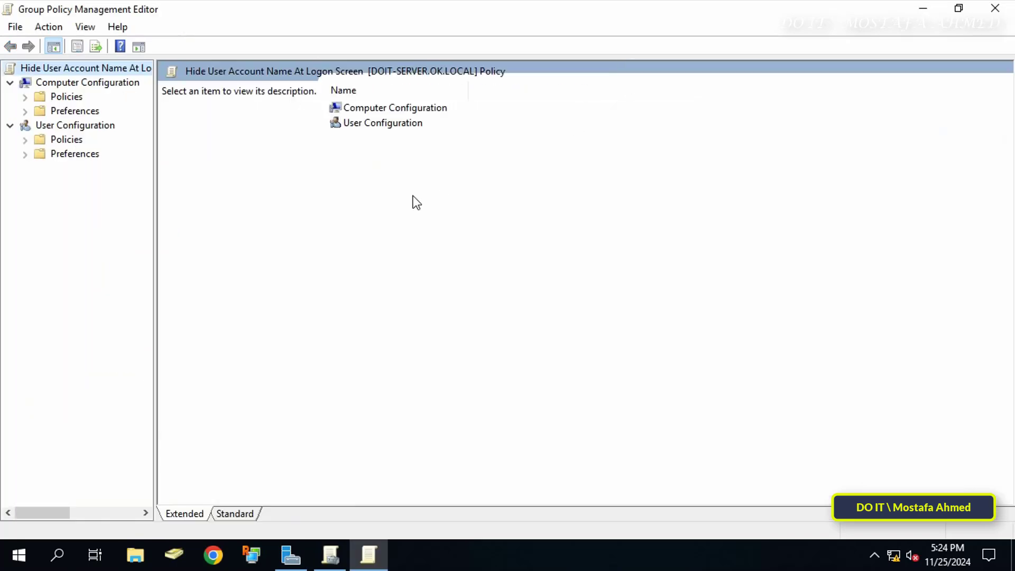
drag(154, 249, 259, 247)
click(44, 99)
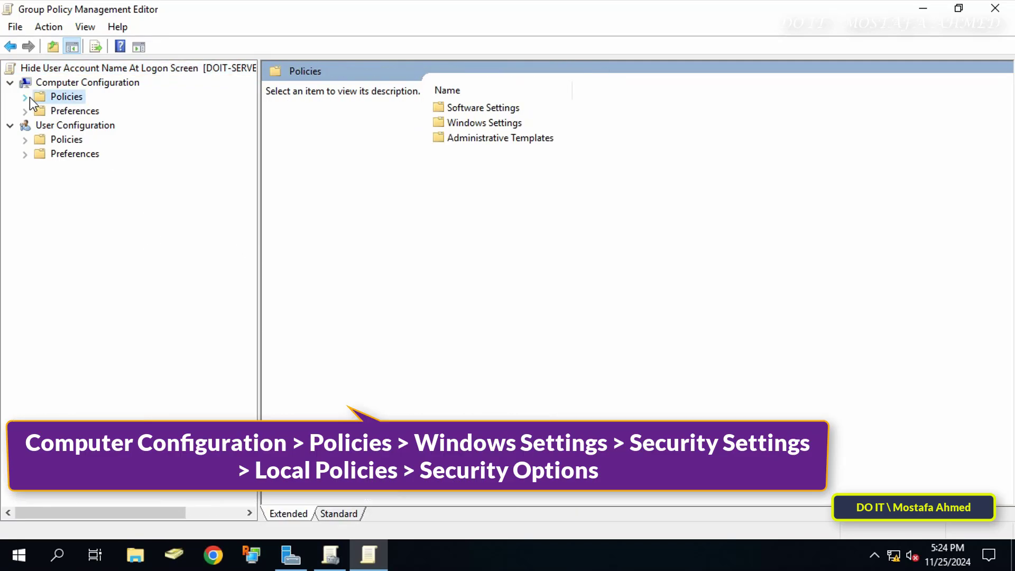
click(26, 98)
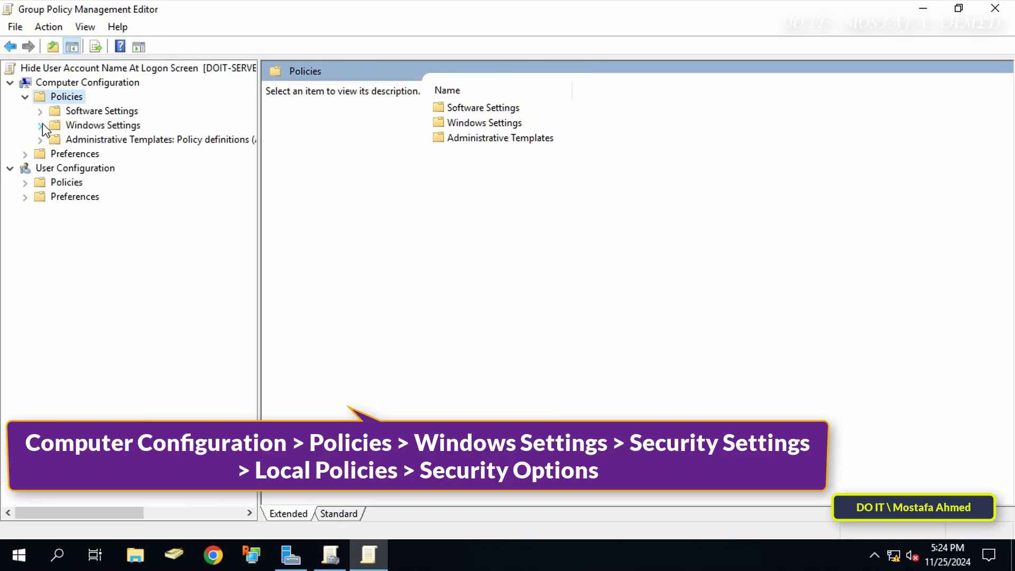
click(41, 125)
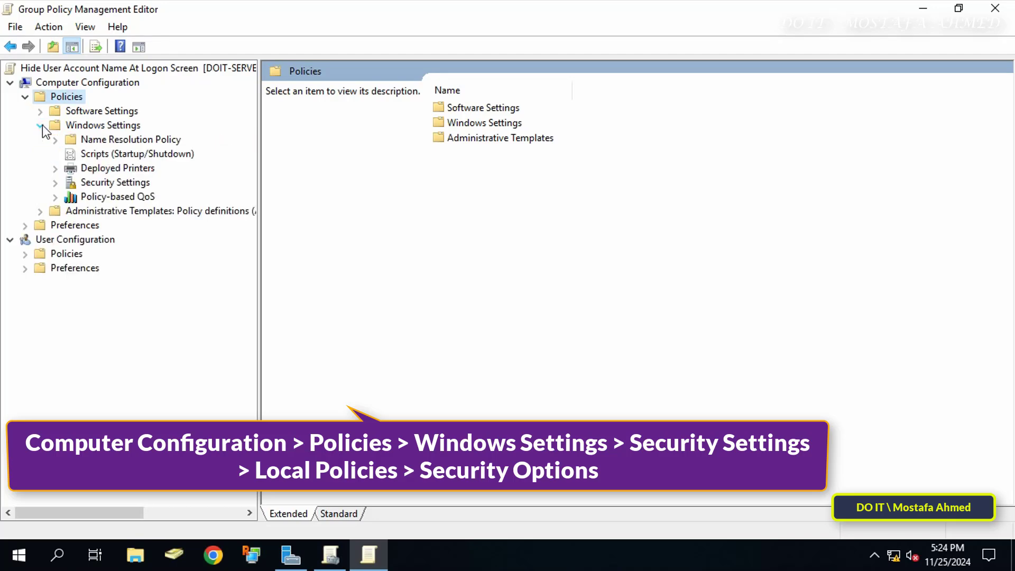
click(97, 182)
click(55, 183)
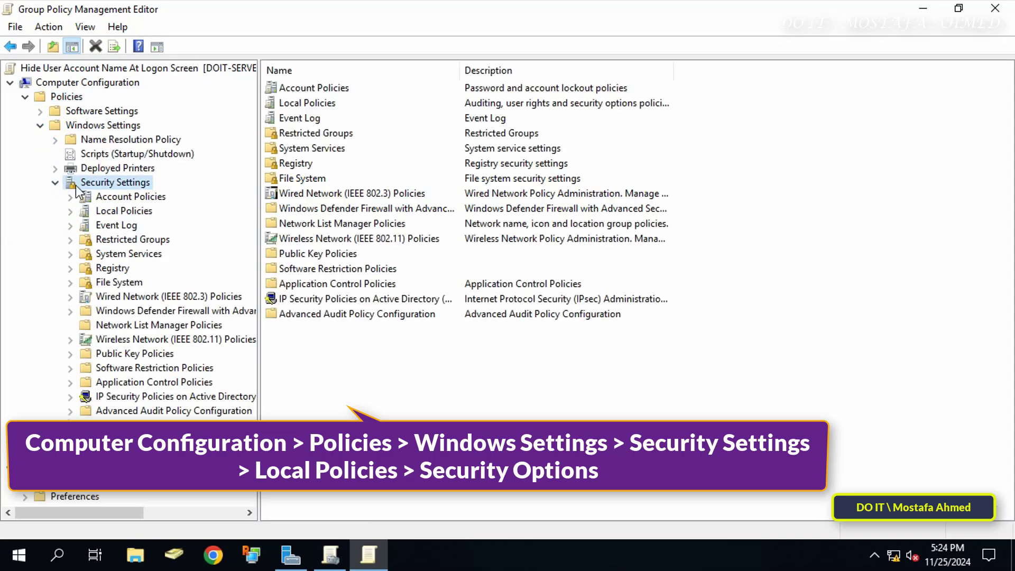
click(111, 212)
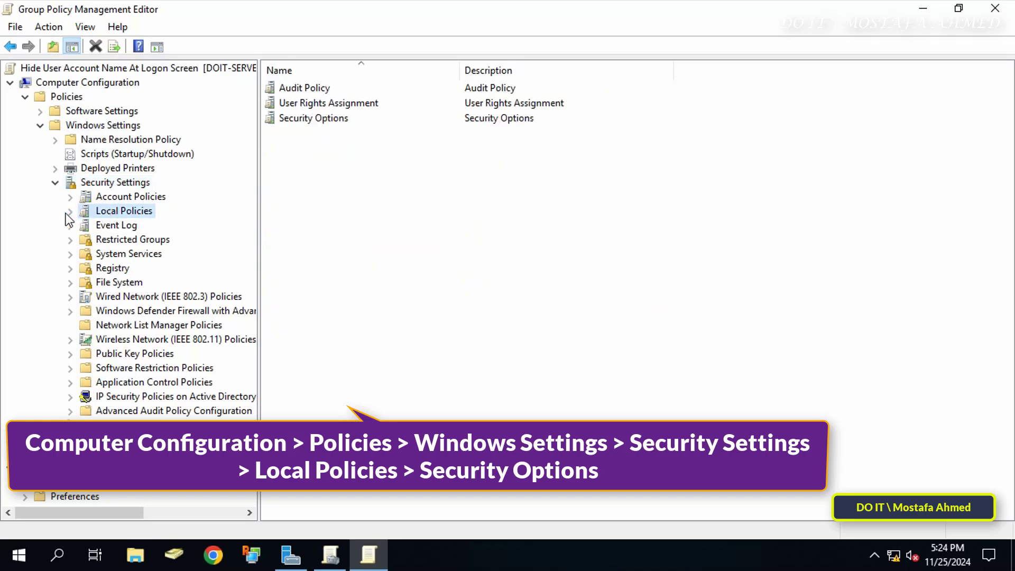
click(69, 212)
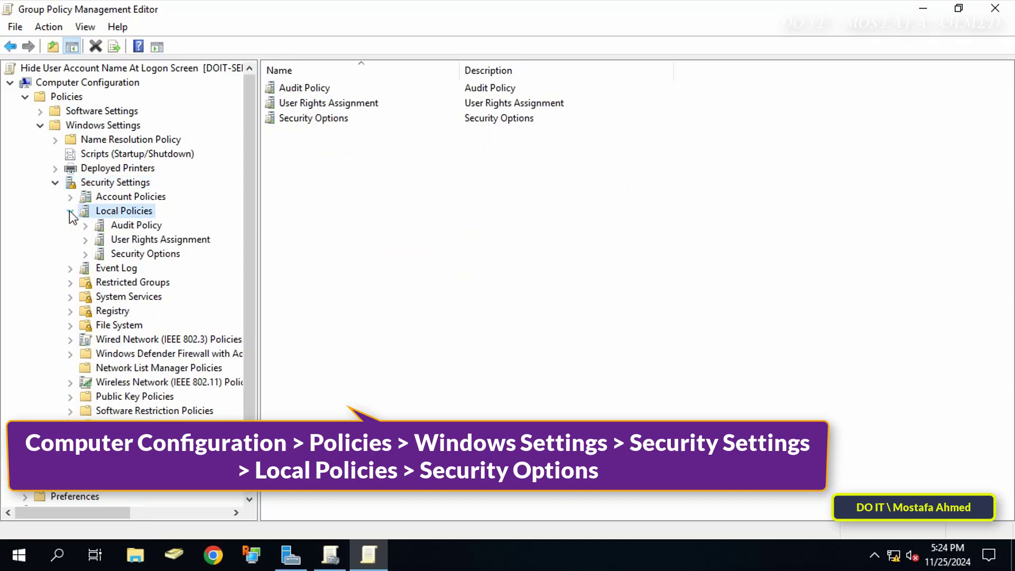
click(122, 255)
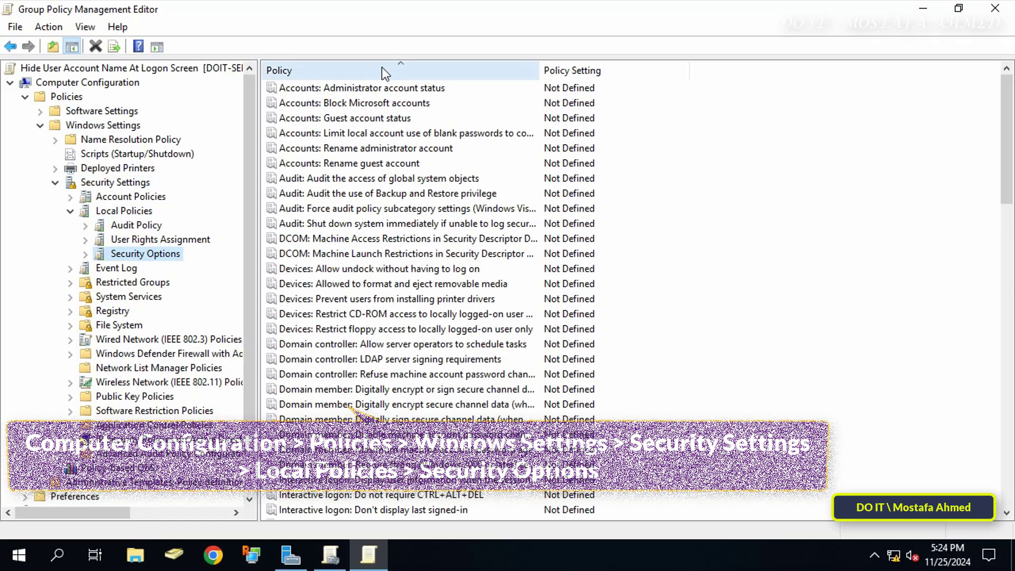
- Sort the Security Options by name and scroll to the Interactive logon policies
click(387, 71)
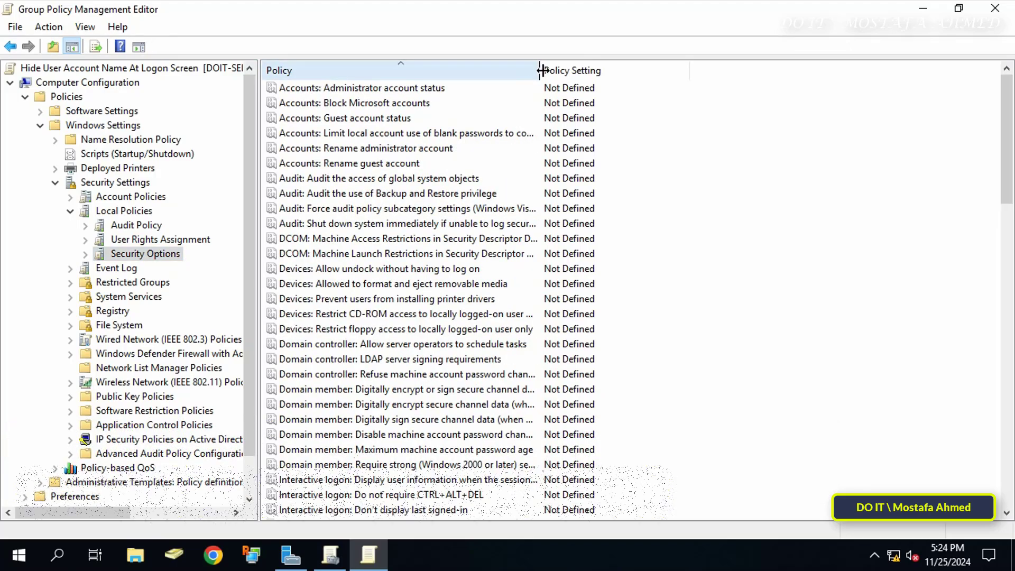
drag(537, 74, 664, 70)
scroll(616, 125, down, 2)
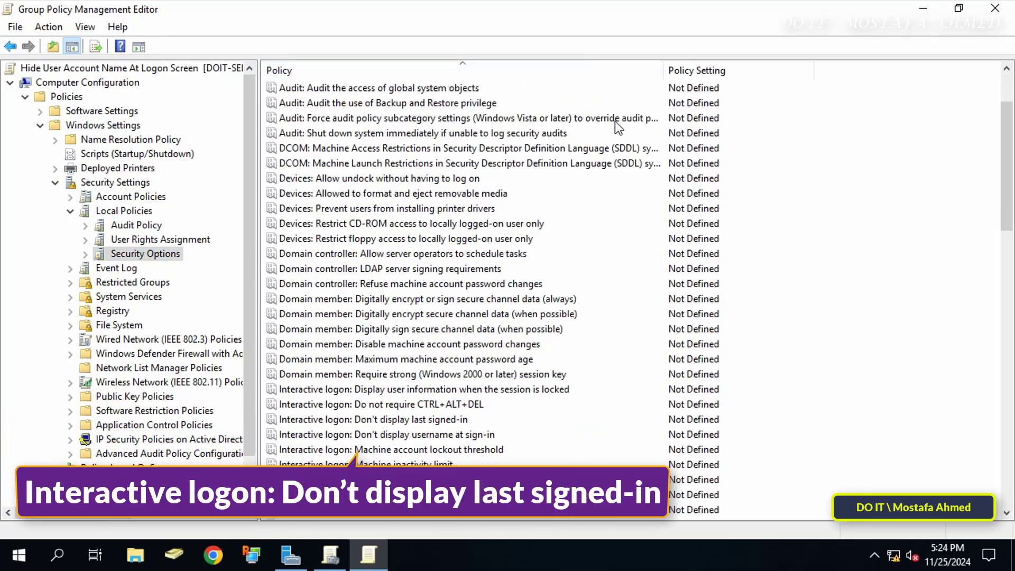
scroll(612, 131, down, 2)
scroll(612, 132, down, 1)
scroll(611, 132, down, 1)
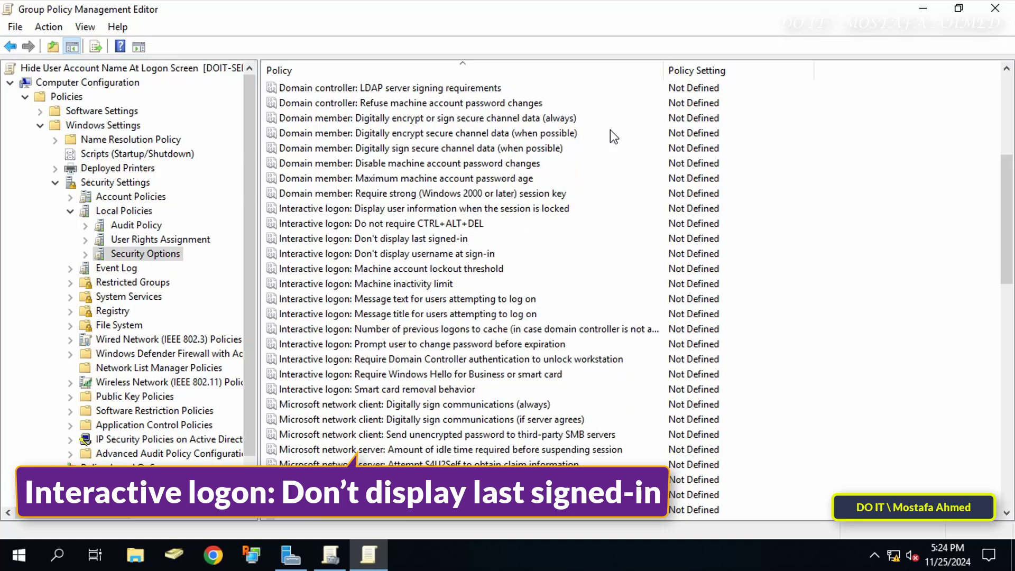
scroll(611, 132, down, 1)
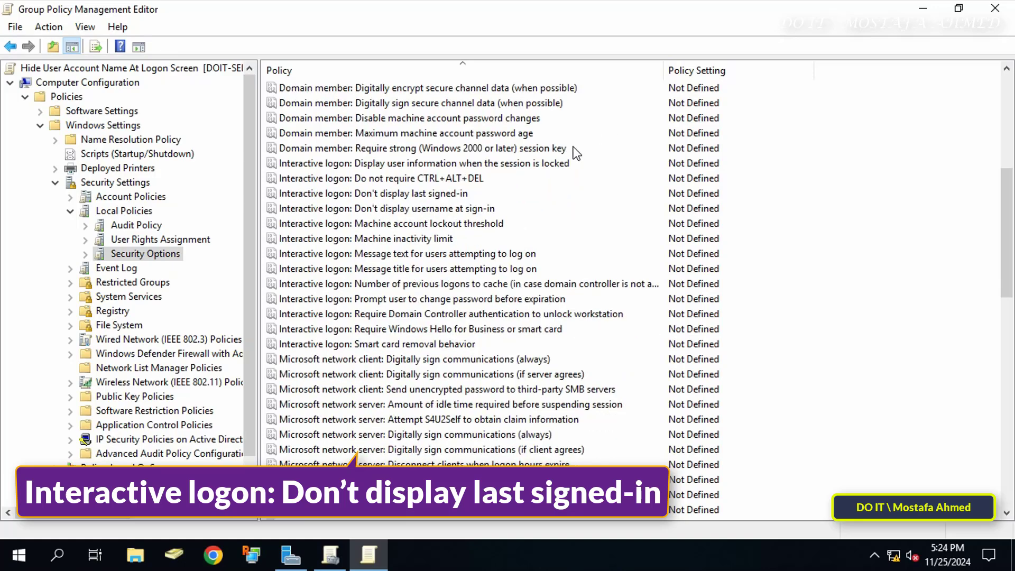
- Define 'Interactive logon: Don't display last signed-in' as Enabled
click(429, 195)
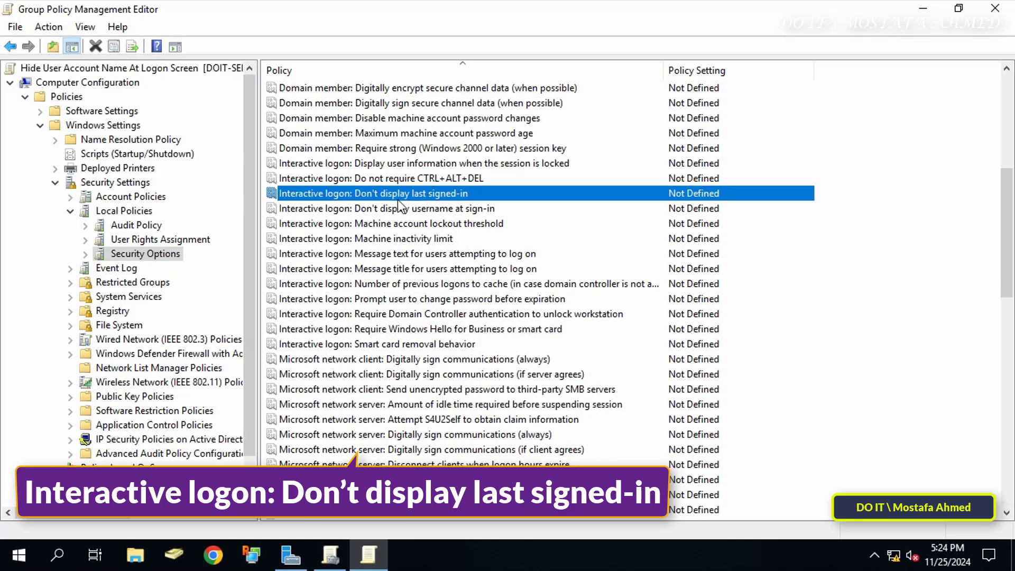
double_click(451, 195)
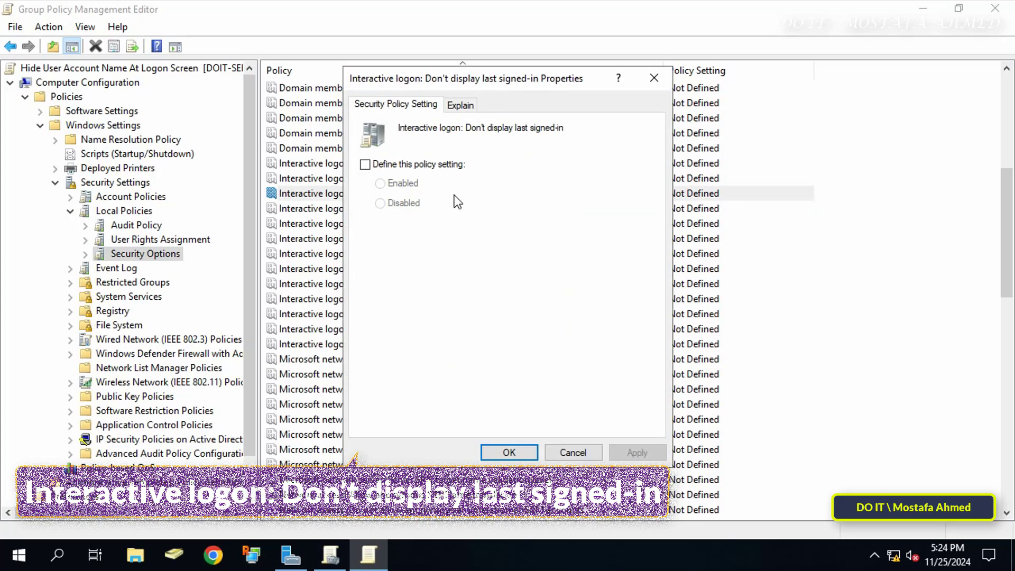
click(420, 167)
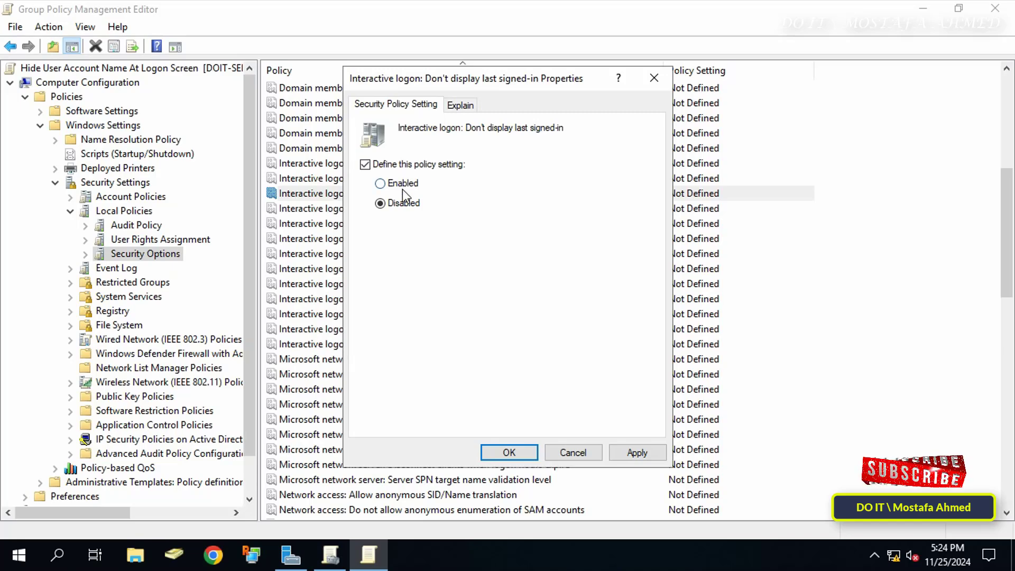
click(403, 184)
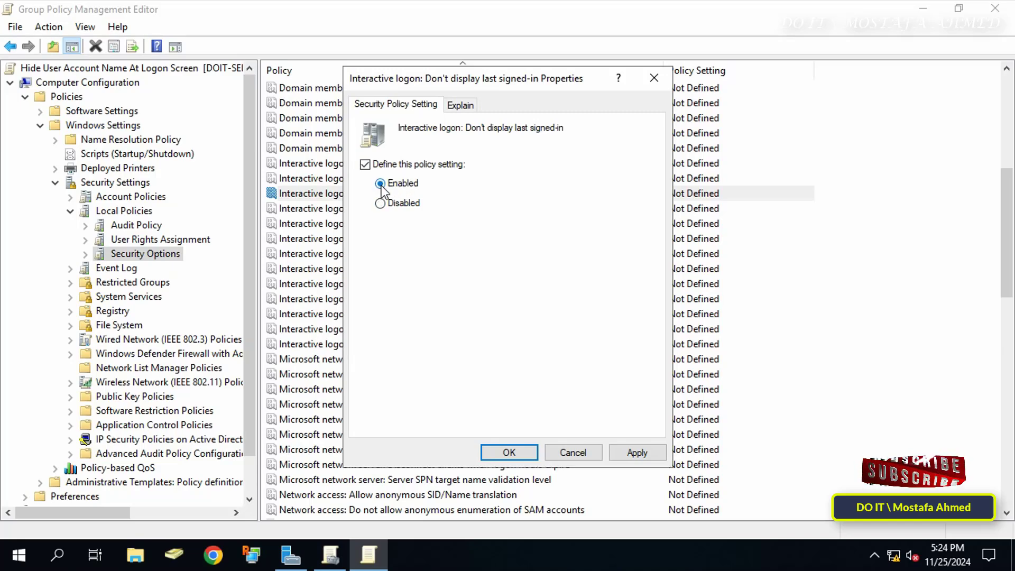
click(632, 452)
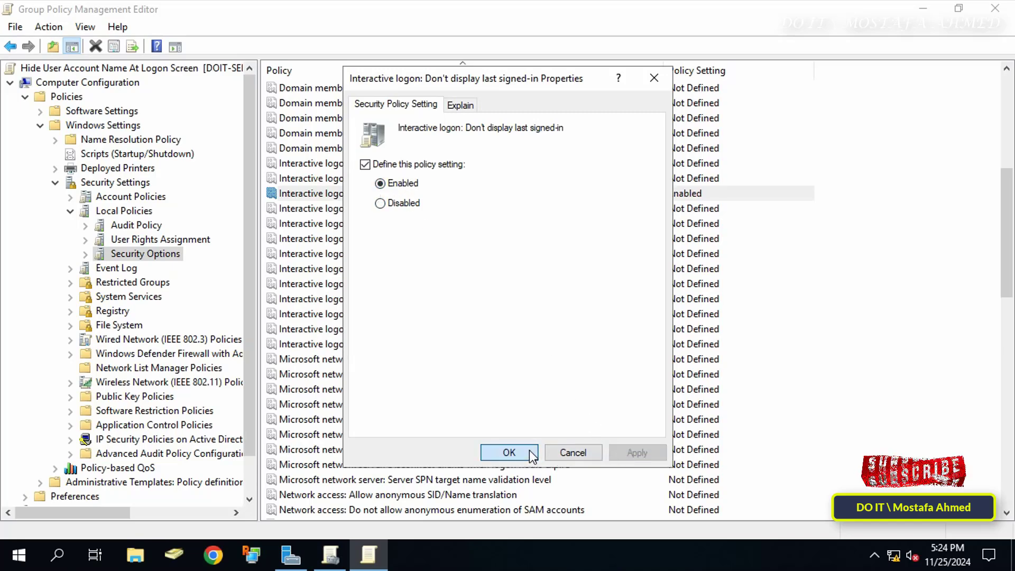
click(529, 453)
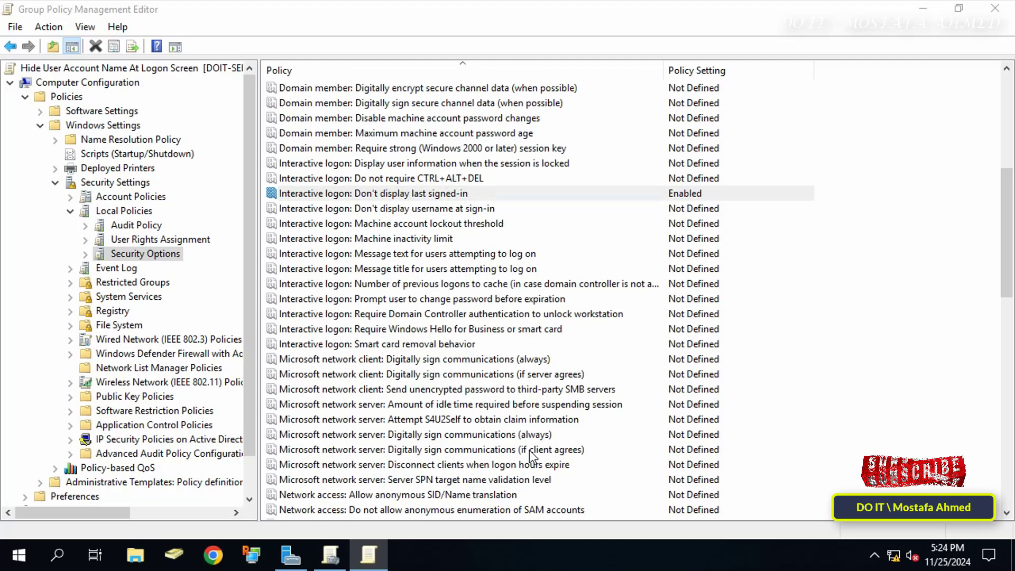
- Define 'Interactive logon: Don't display username at sign-in' as Enabled and apply it
click(485, 210)
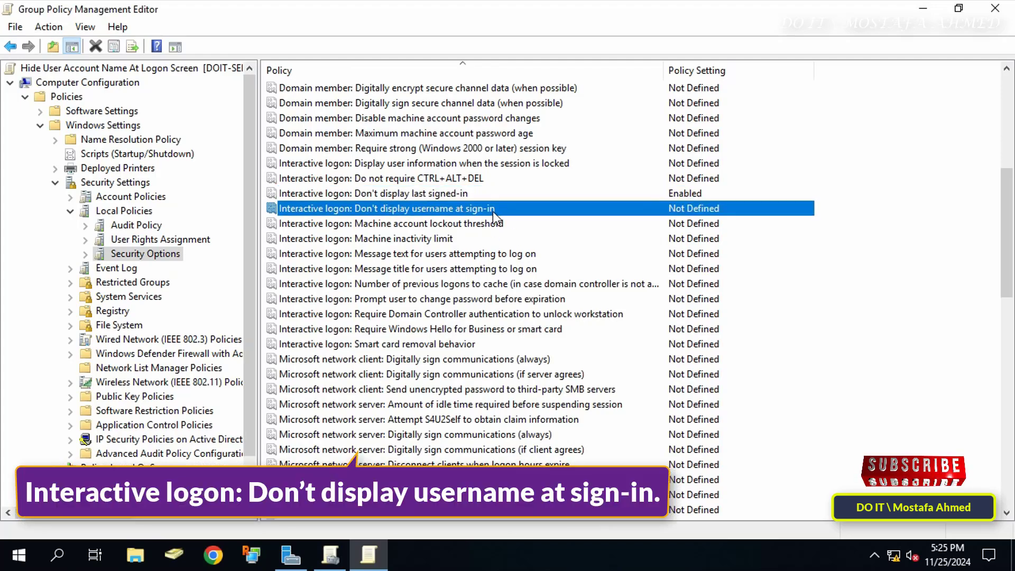
double_click(493, 211)
click(442, 166)
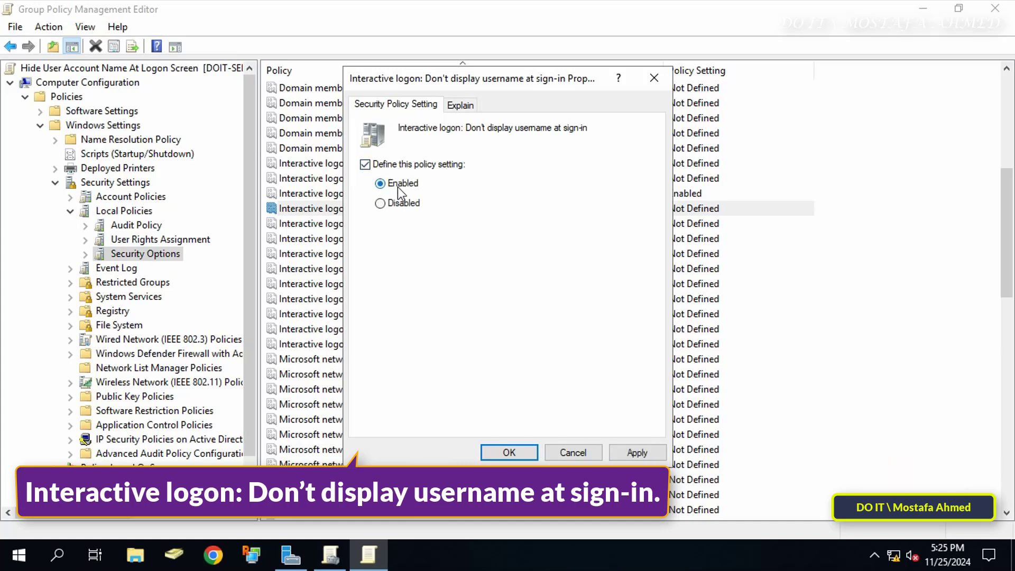
click(627, 446)
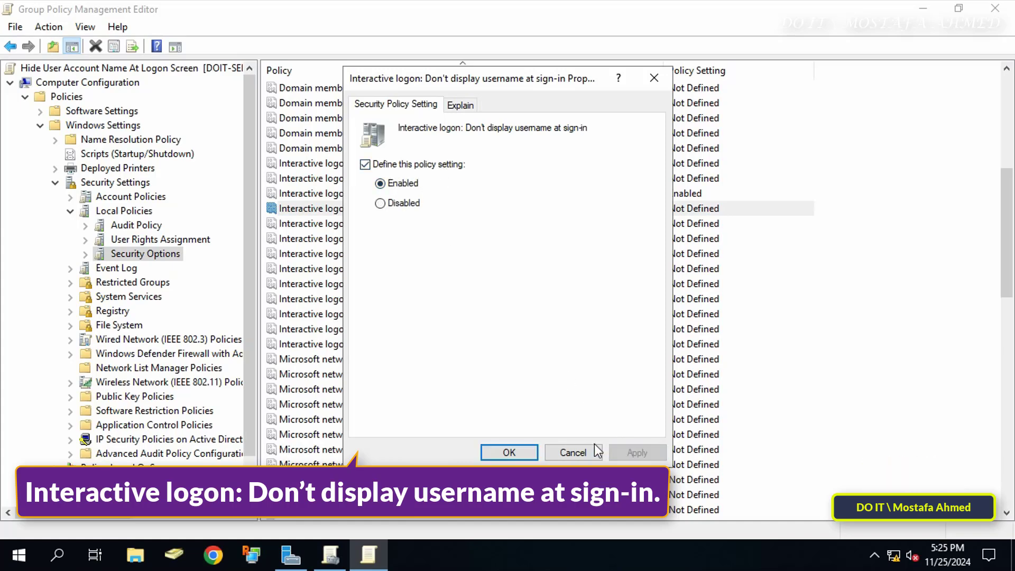
- Define the session-locked user information policy as 'Do not display user information'
click(510, 453)
click(529, 164)
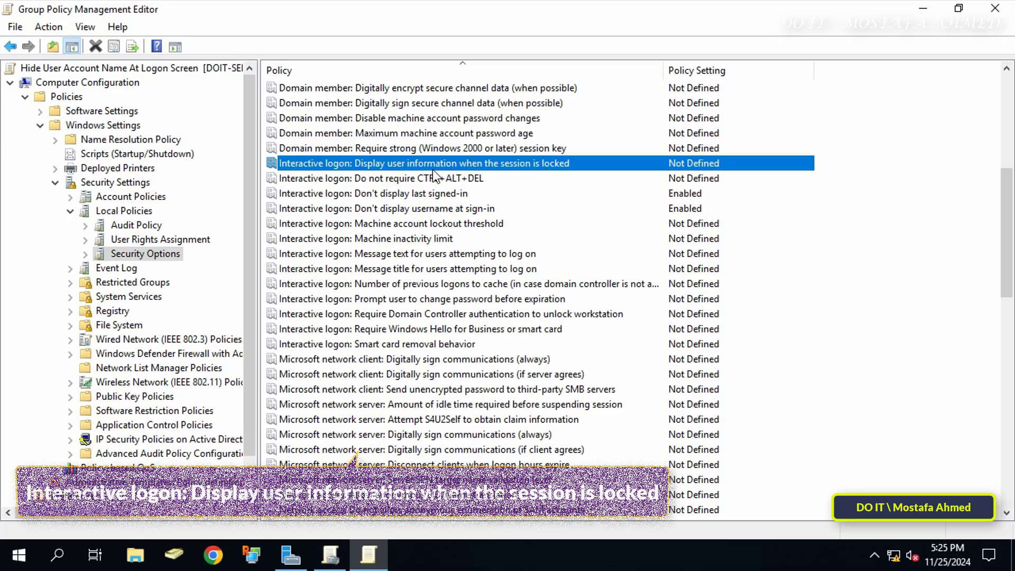
double_click(547, 165)
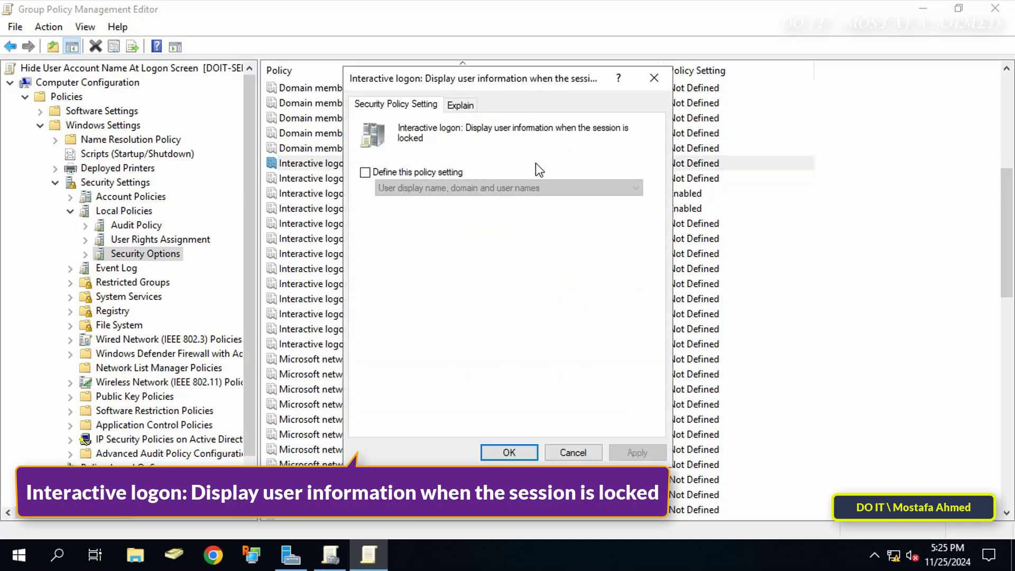
click(406, 170)
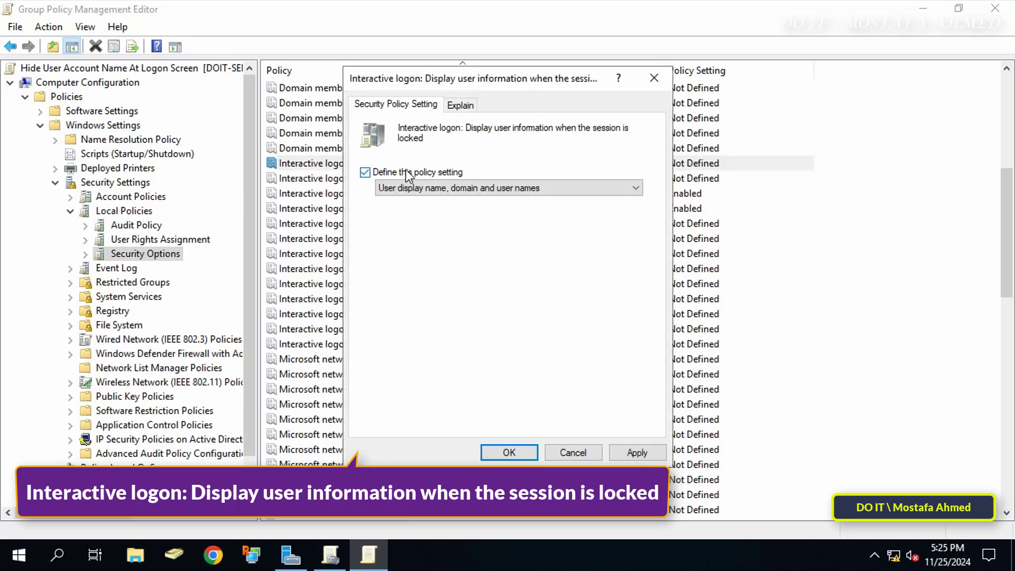
click(629, 188)
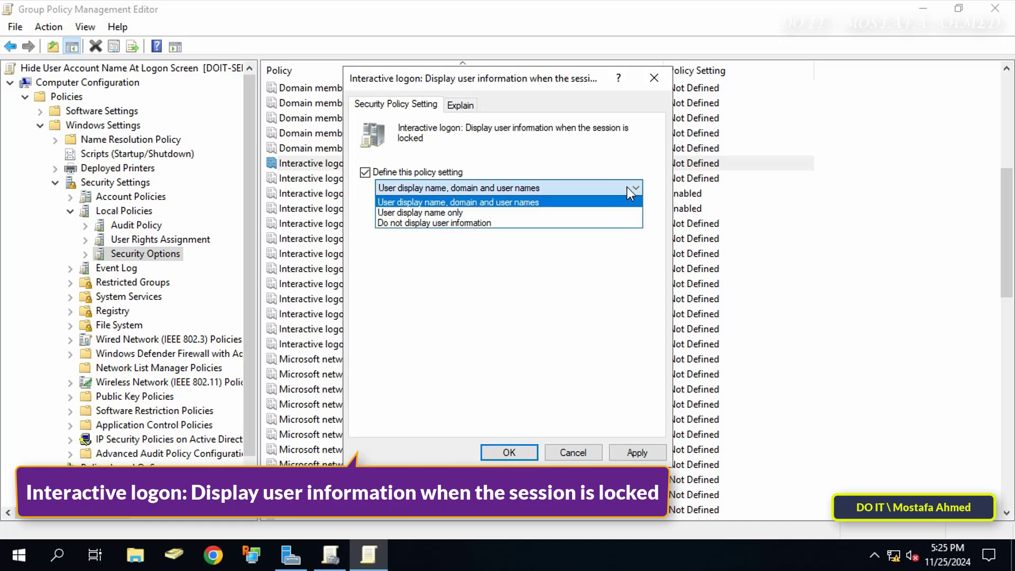
click(542, 224)
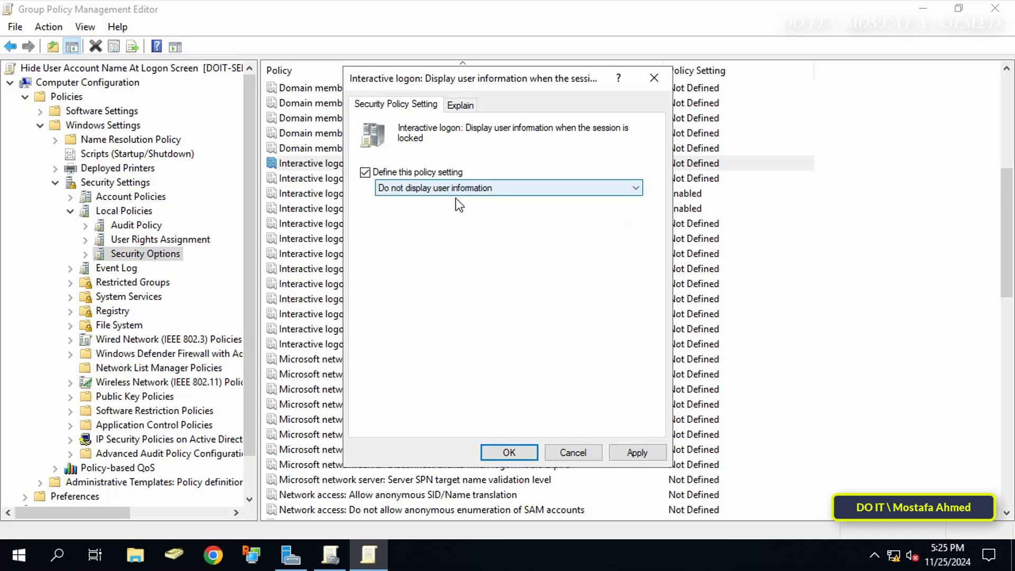
click(622, 452)
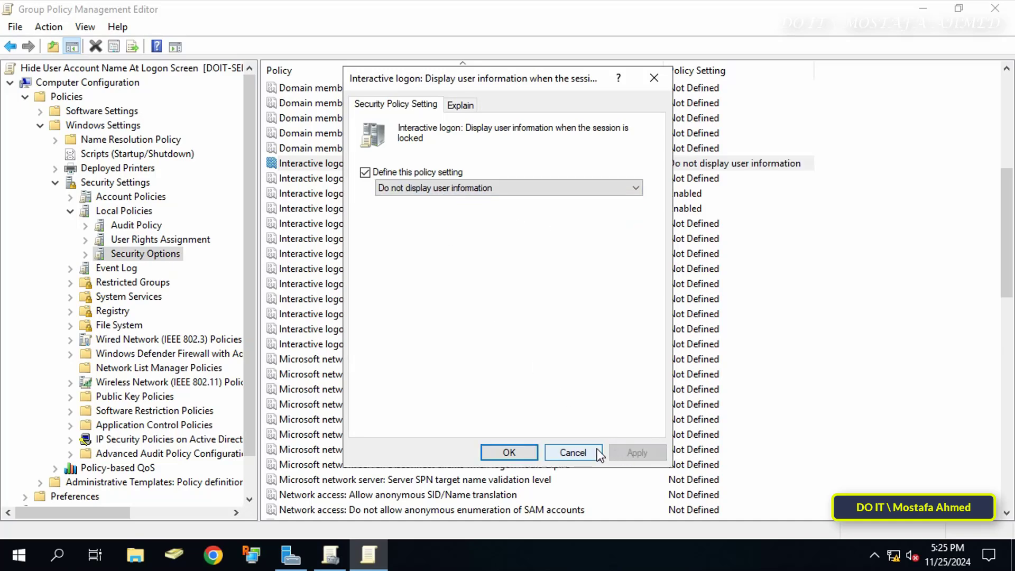
click(523, 450)
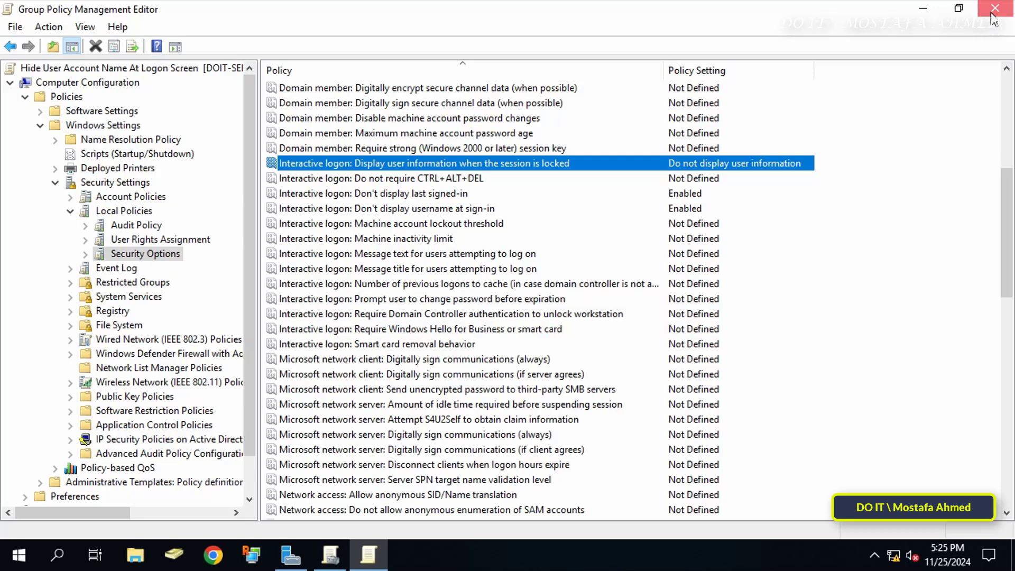
- Close the GPO editor and Group Policy Management, and minimize Server Manager
click(993, 16)
click(993, 9)
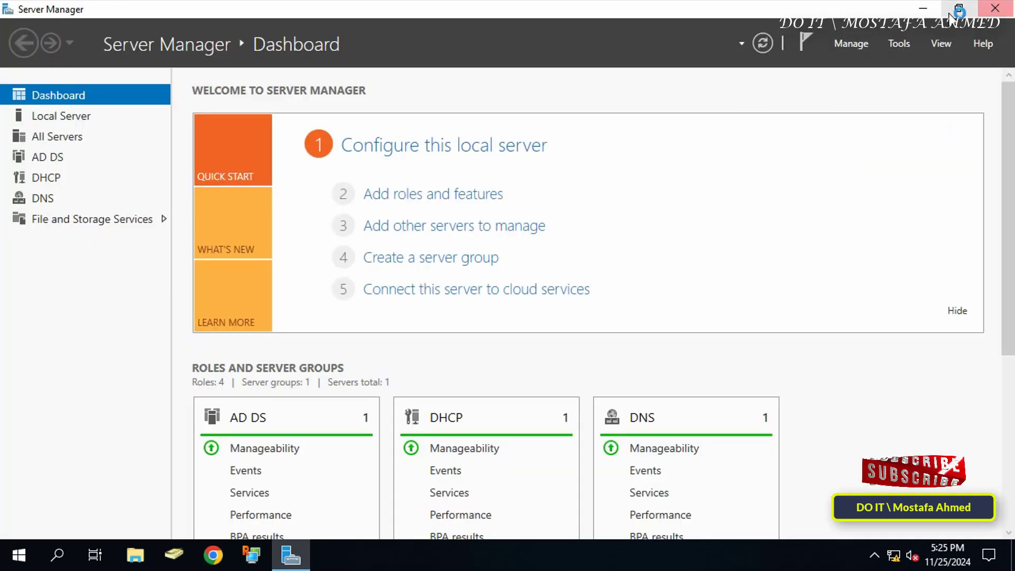
click(923, 7)
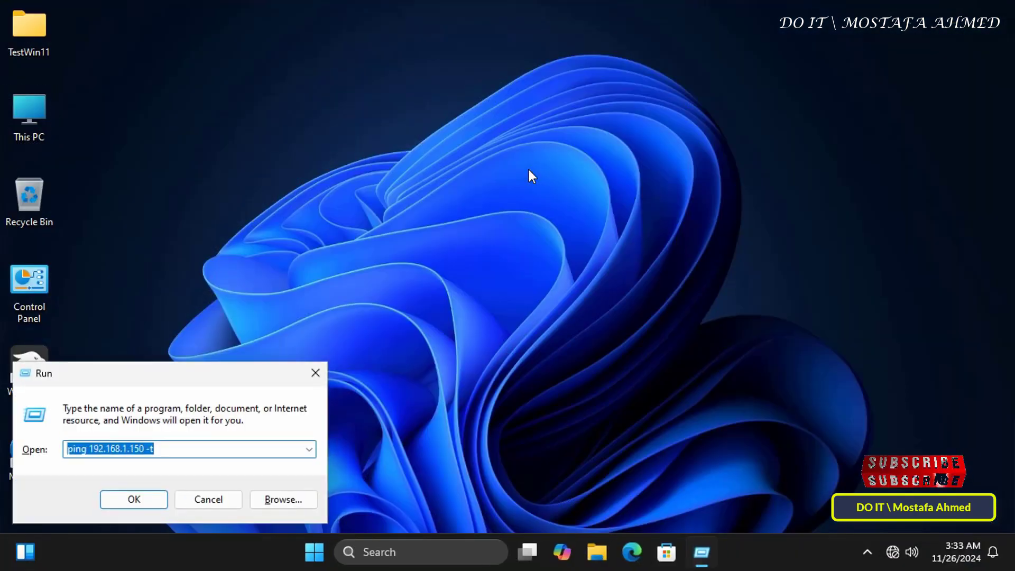
- Force a Group Policy refresh on the client with gpupdate /force in Command Prompt
text(cmd)
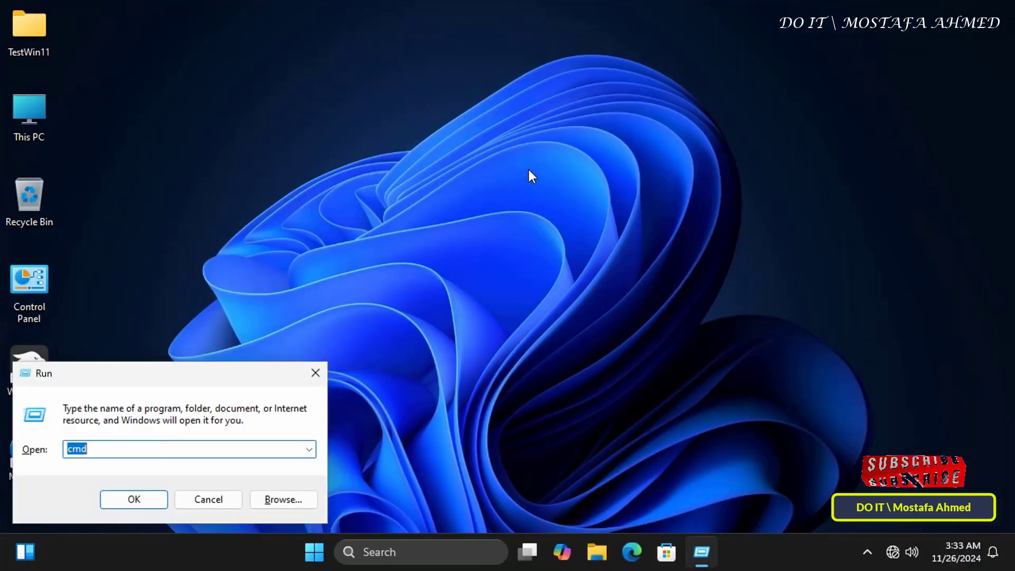
key(Return)
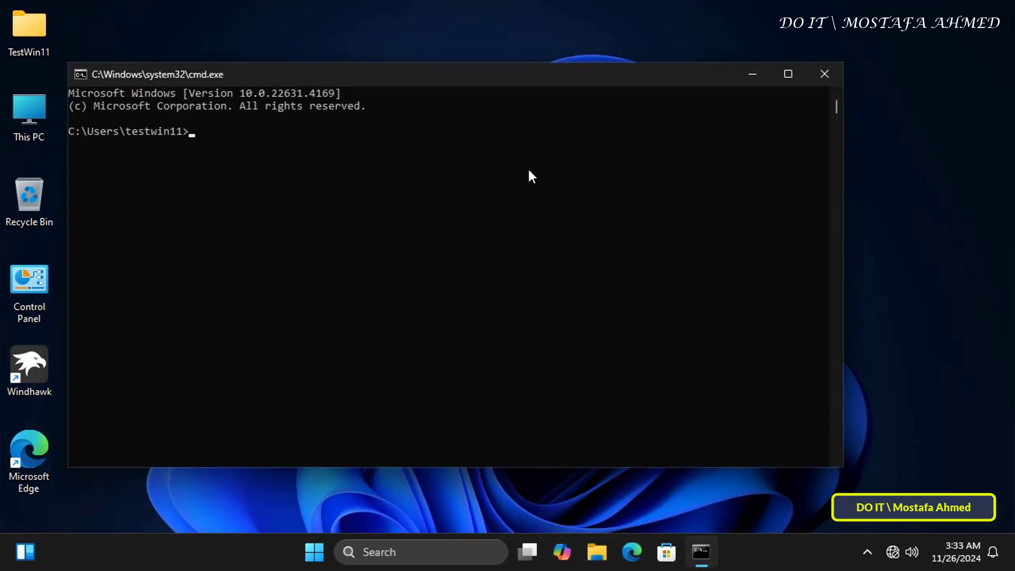
text(gpudate)
text( /force)
key(Return)
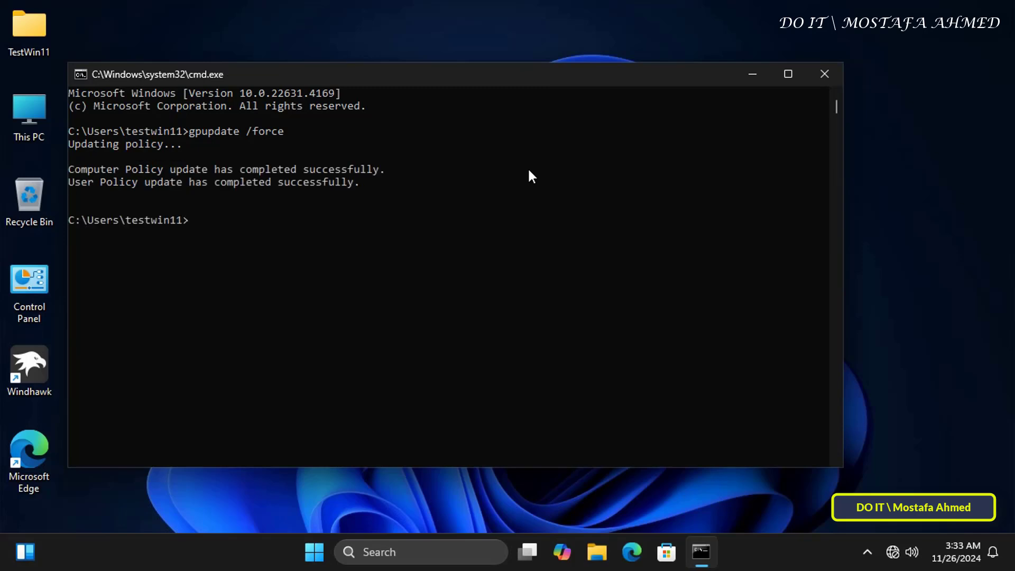
- Close Command Prompt and bring up the Start menu's power options
click(819, 77)
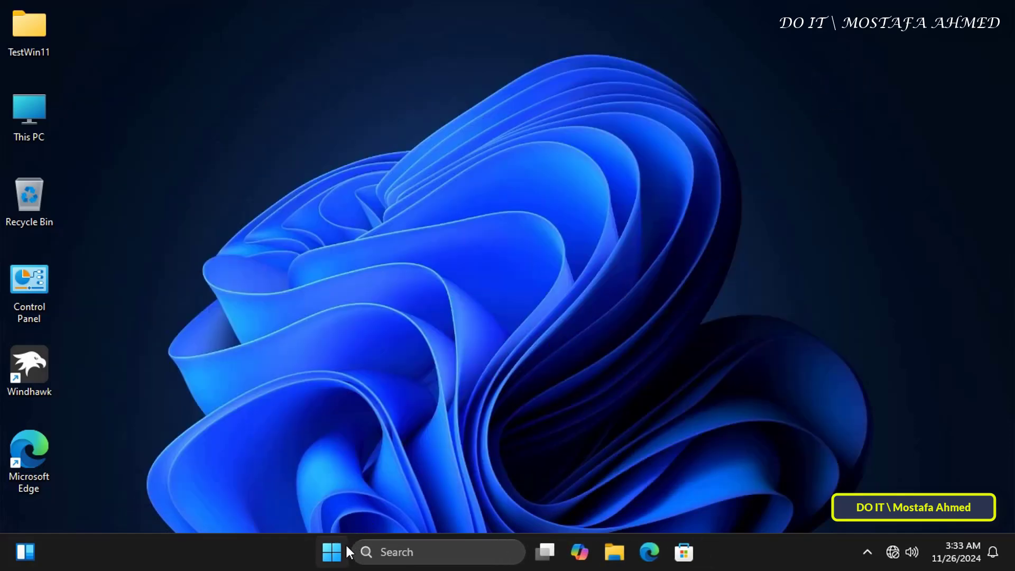
click(344, 550)
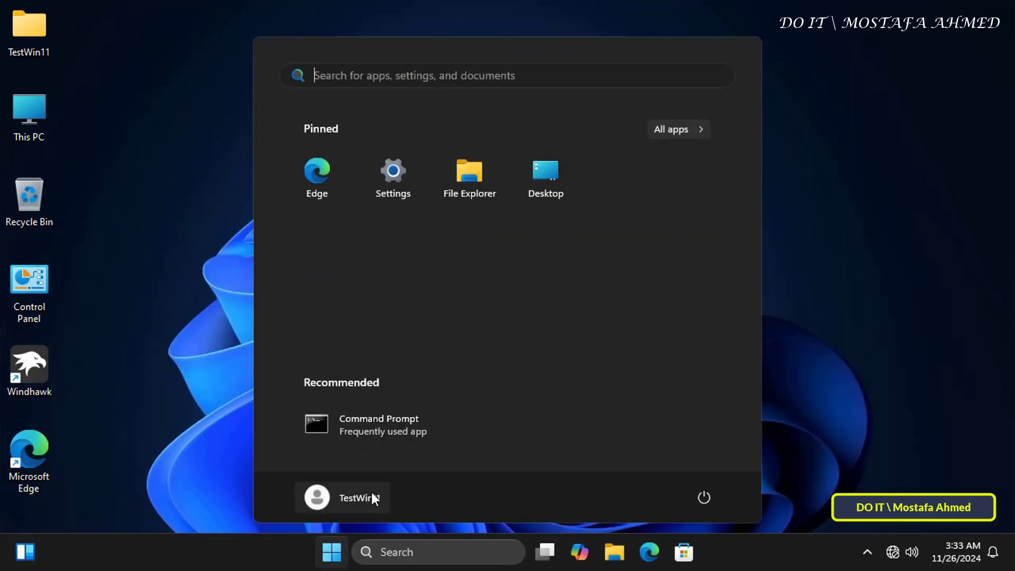
click(701, 496)
- Restart the client and sign in as testwin11 through the generic 'Other user' prompt
click(715, 461)
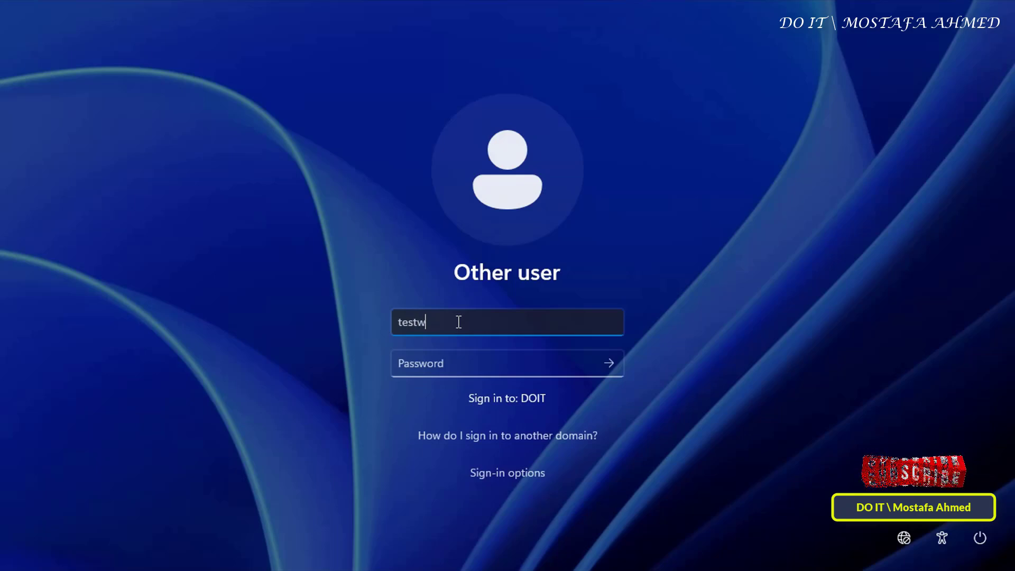
key(Tab)
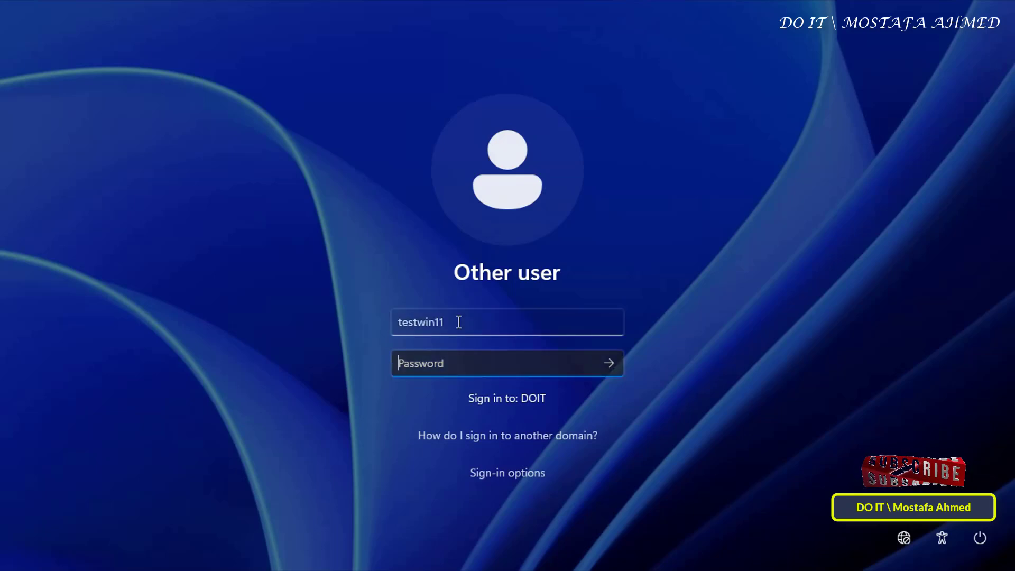
text(•)
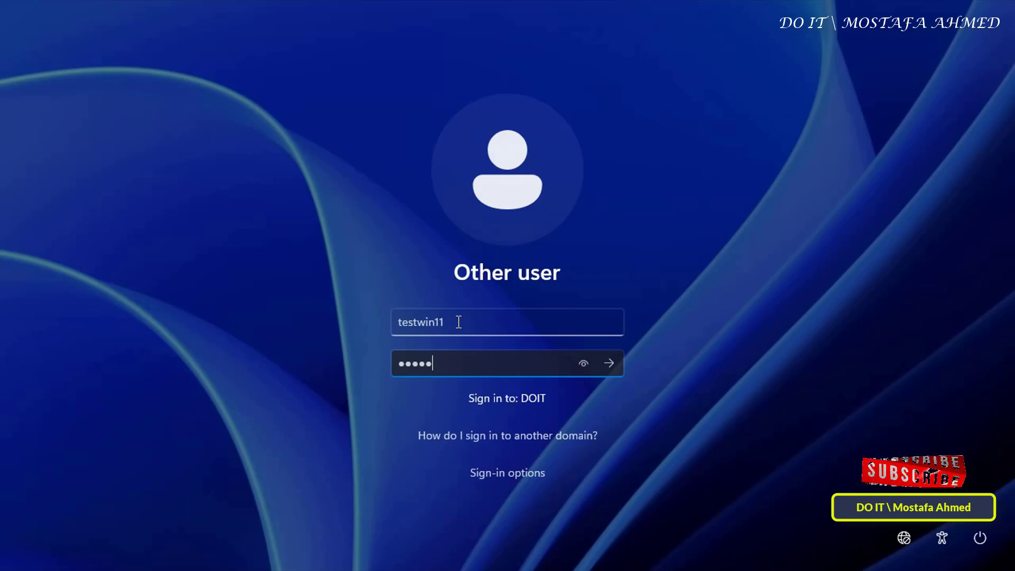
key(Return)
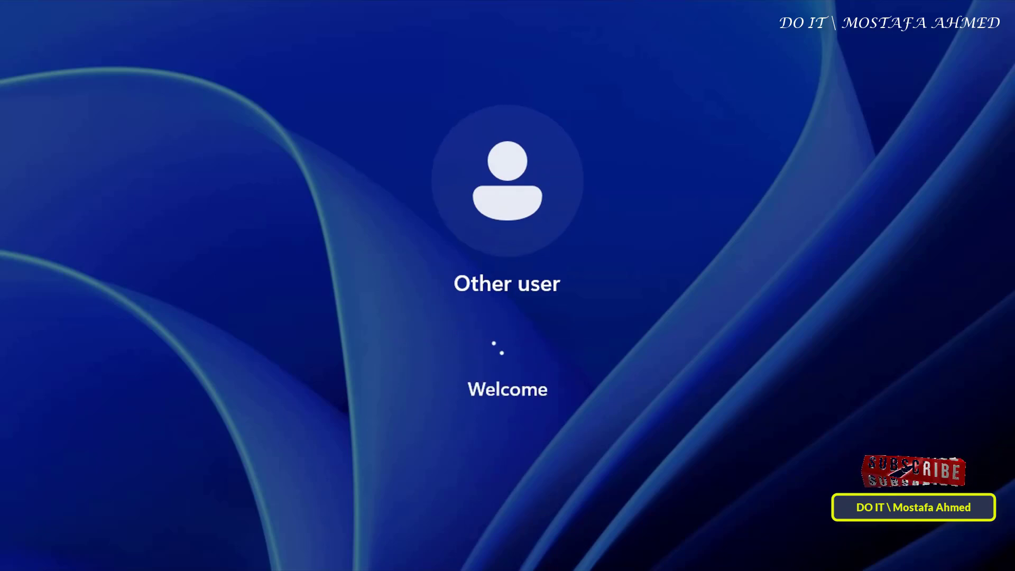